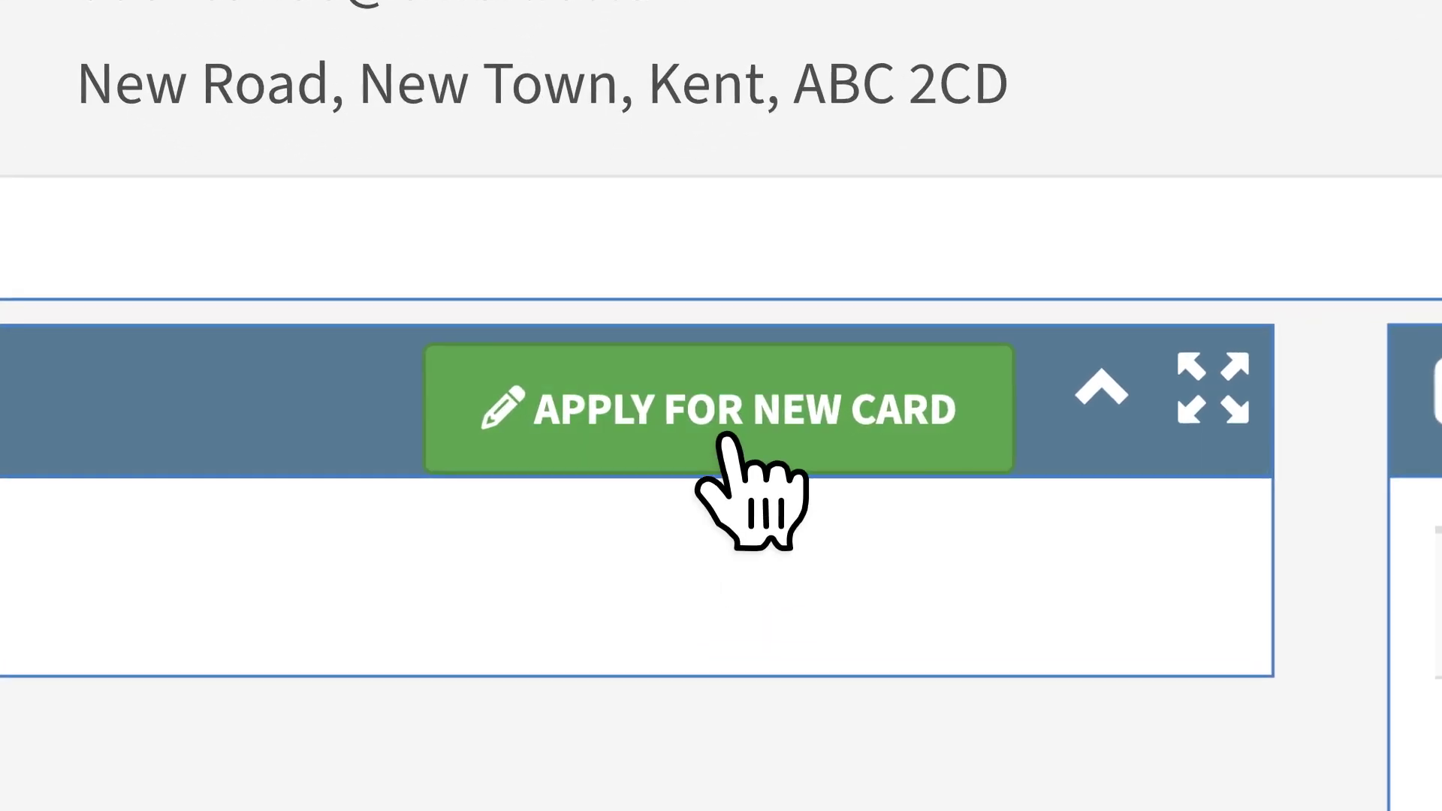
Start a first craft or related disciplines card application and scroll down the Applicant Details form
left_click(725, 439)
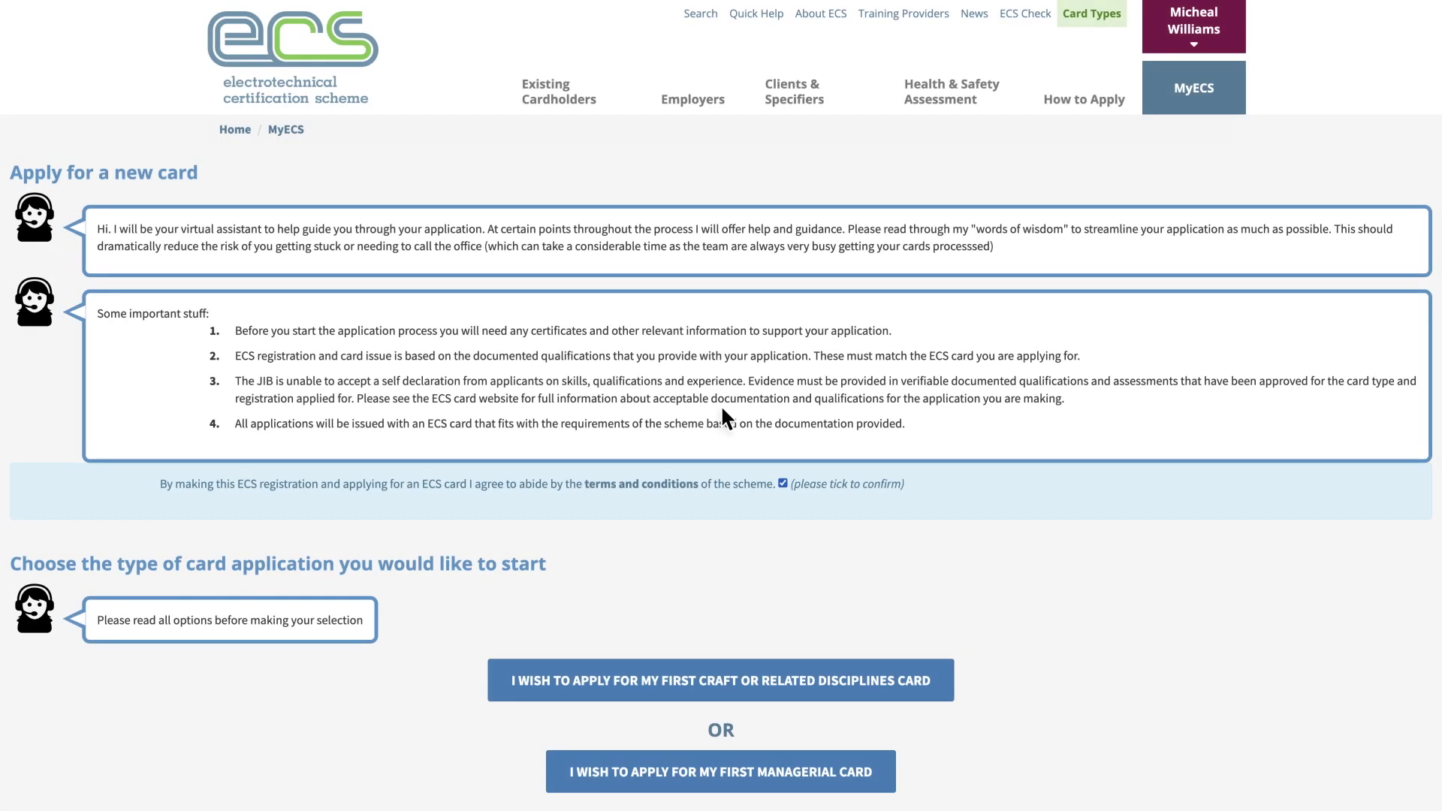
scroll(720, 404, "down", 2)
scroll(727, 406, "down", 3)
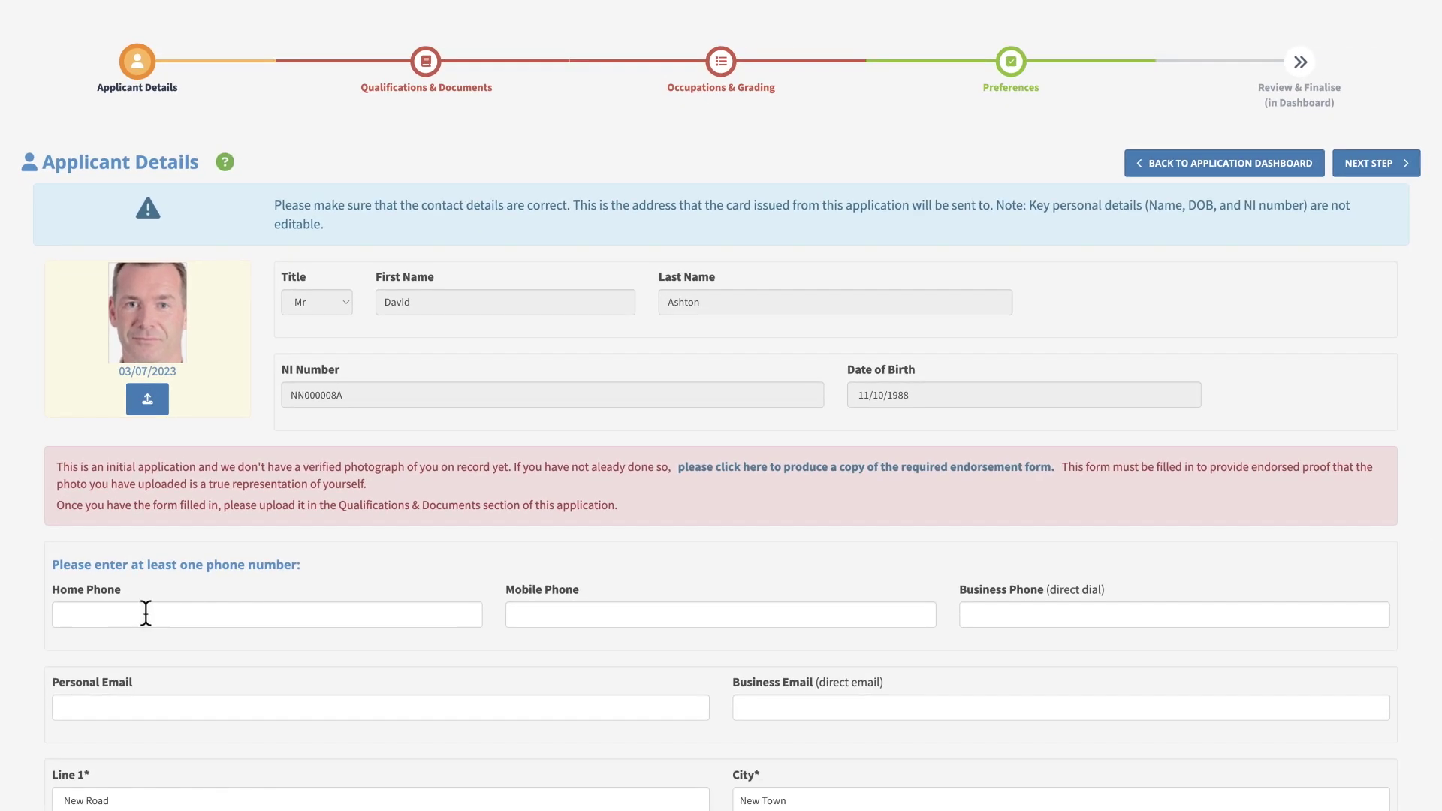
Enter the applicant's numbers in the Home Phone and Mobile Phone fields
left_click(138, 614)
type("01234567890")
left_click(589, 613)
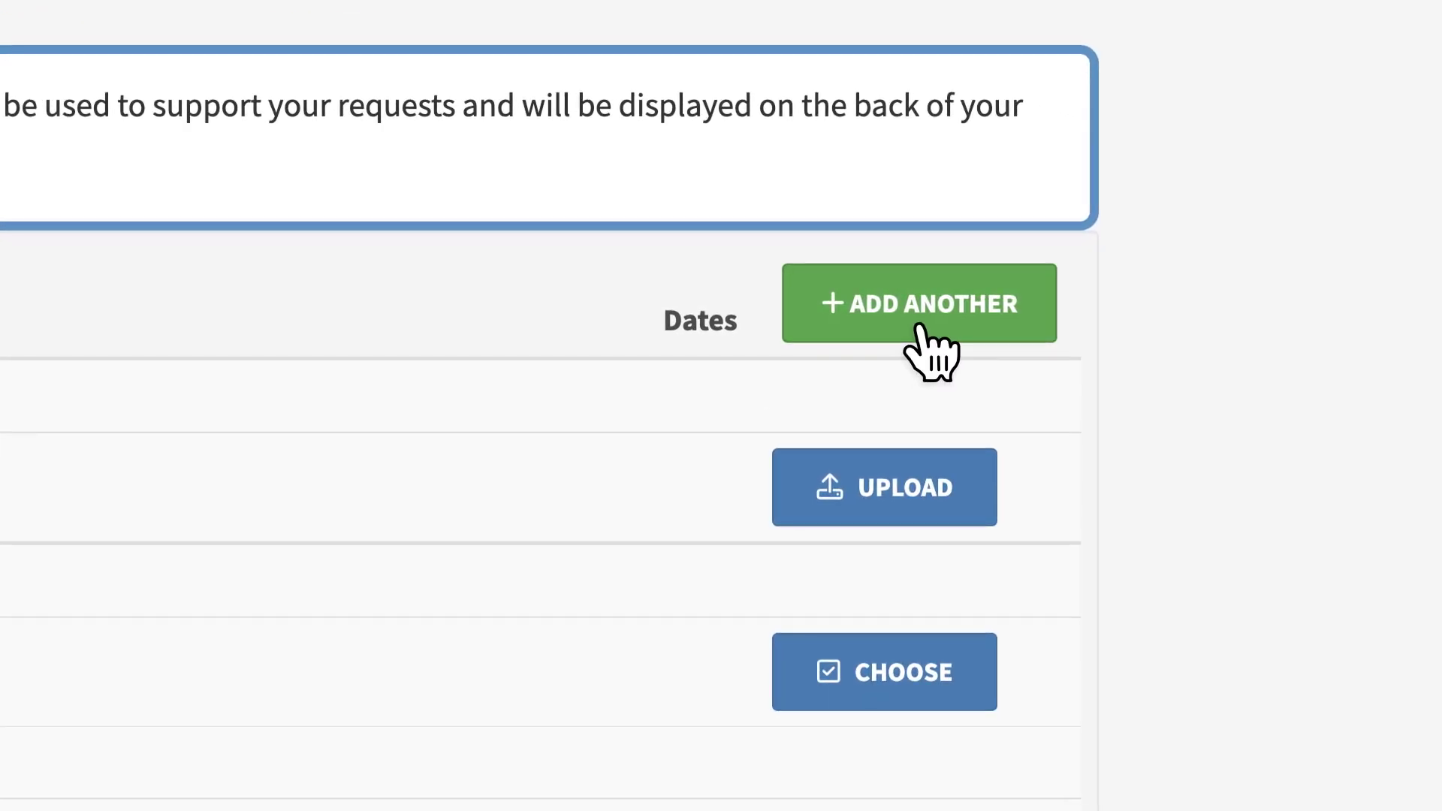
Add another qualification by uploading the City & Guilds Level 3 Experienced Worker certificate for automatic detection
left_click(918, 326)
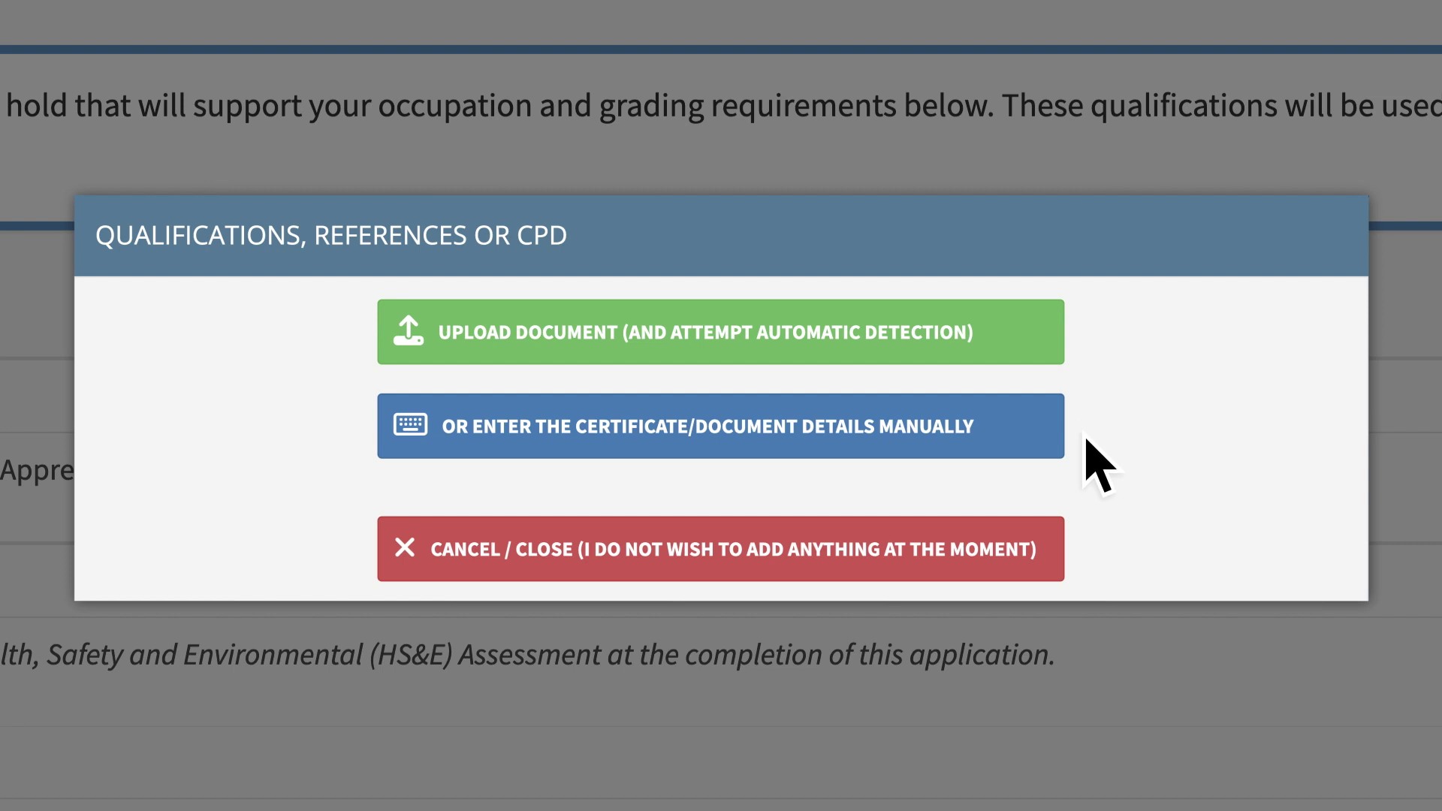
left_click(722, 352)
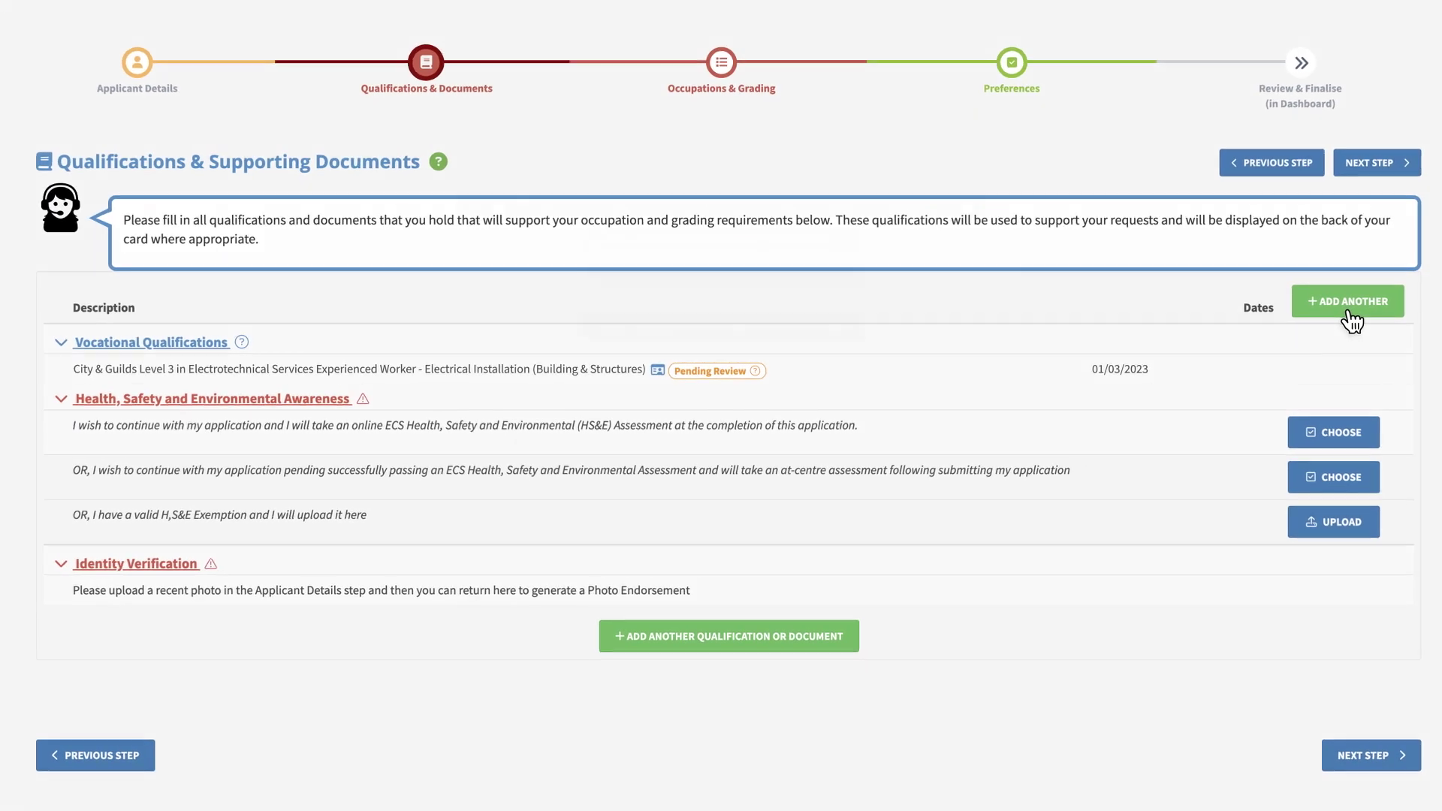
Manually add a qualification with awarding body NET and title AM2E: Electrotechnical Assessment (EWA)
left_click(1348, 311)
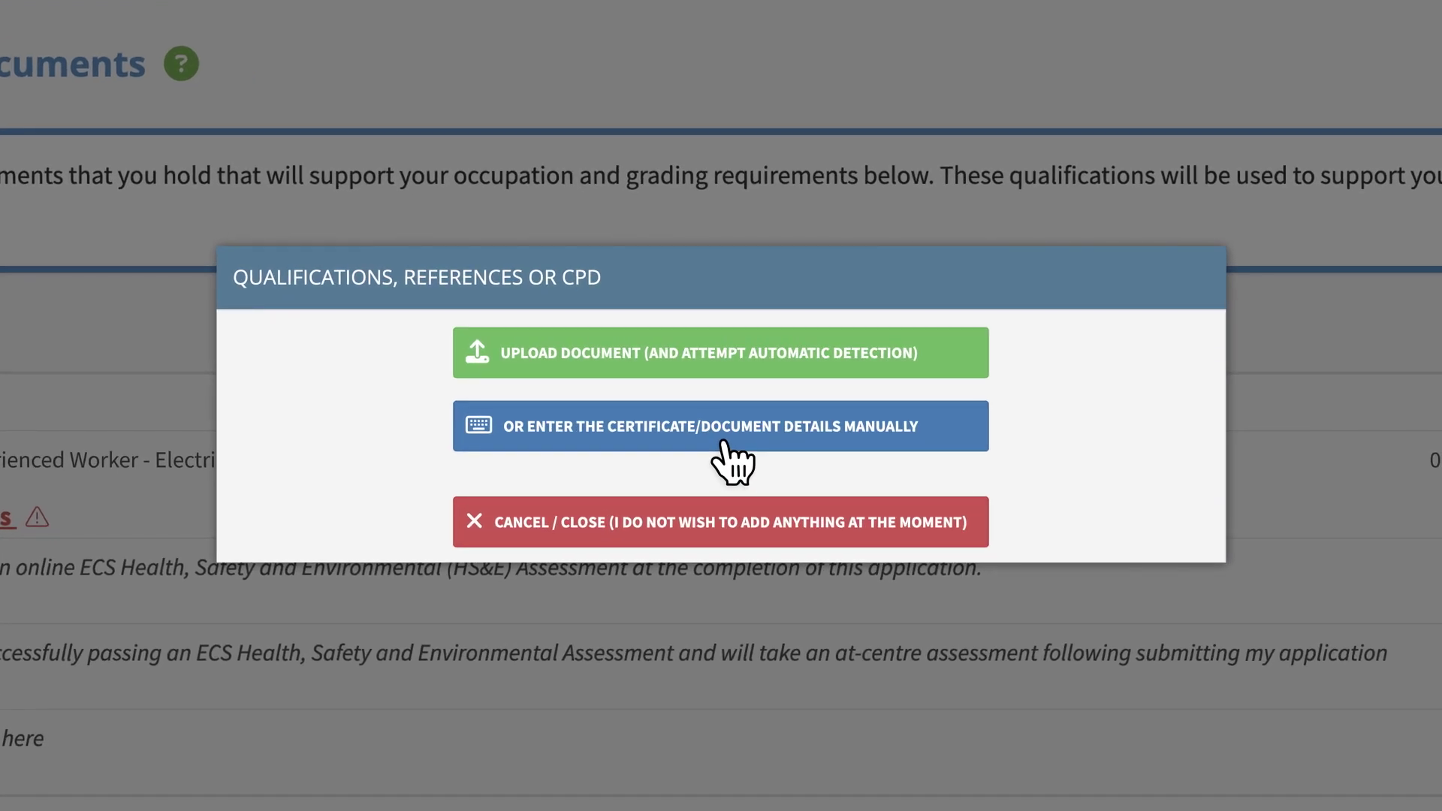
left_click(723, 441)
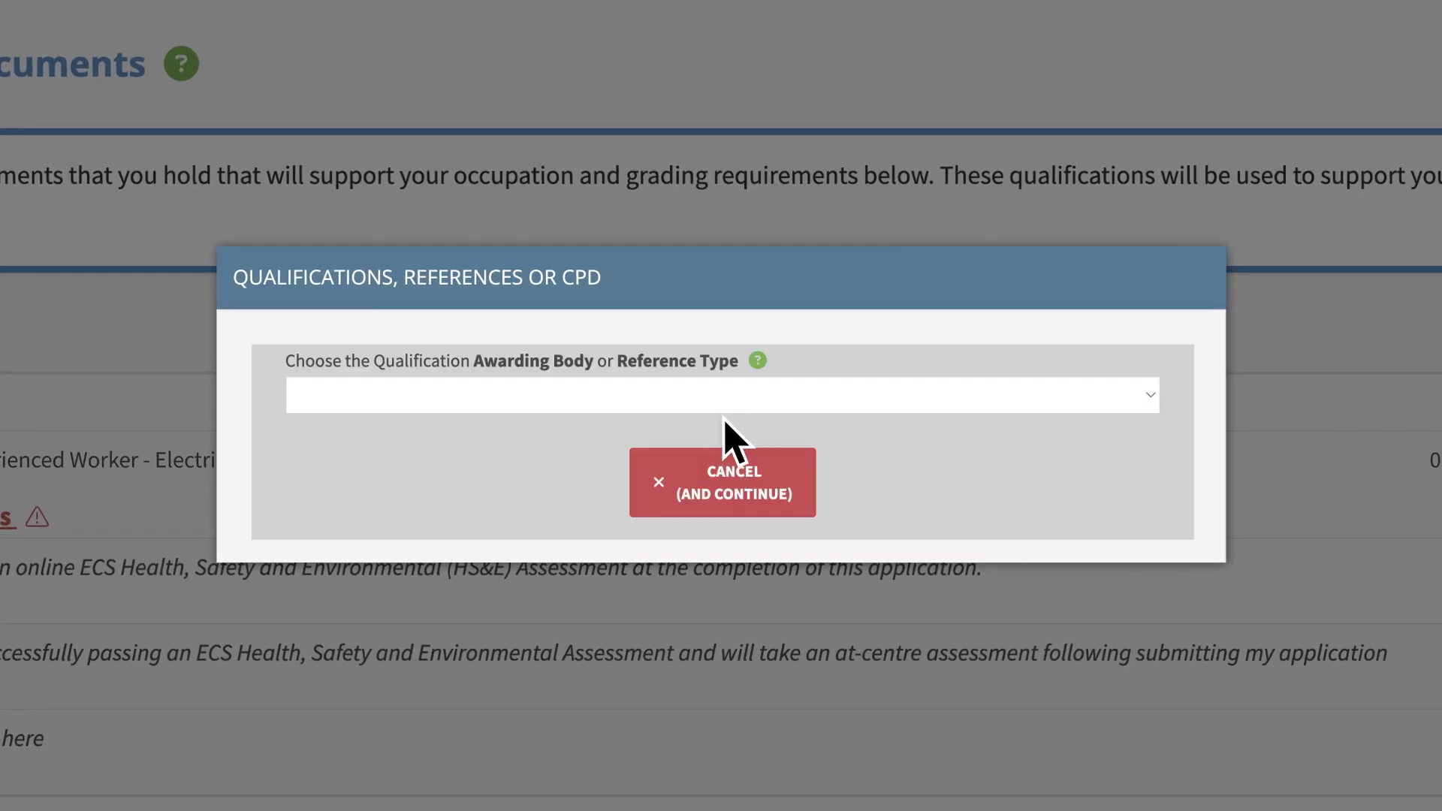
left_click(725, 398)
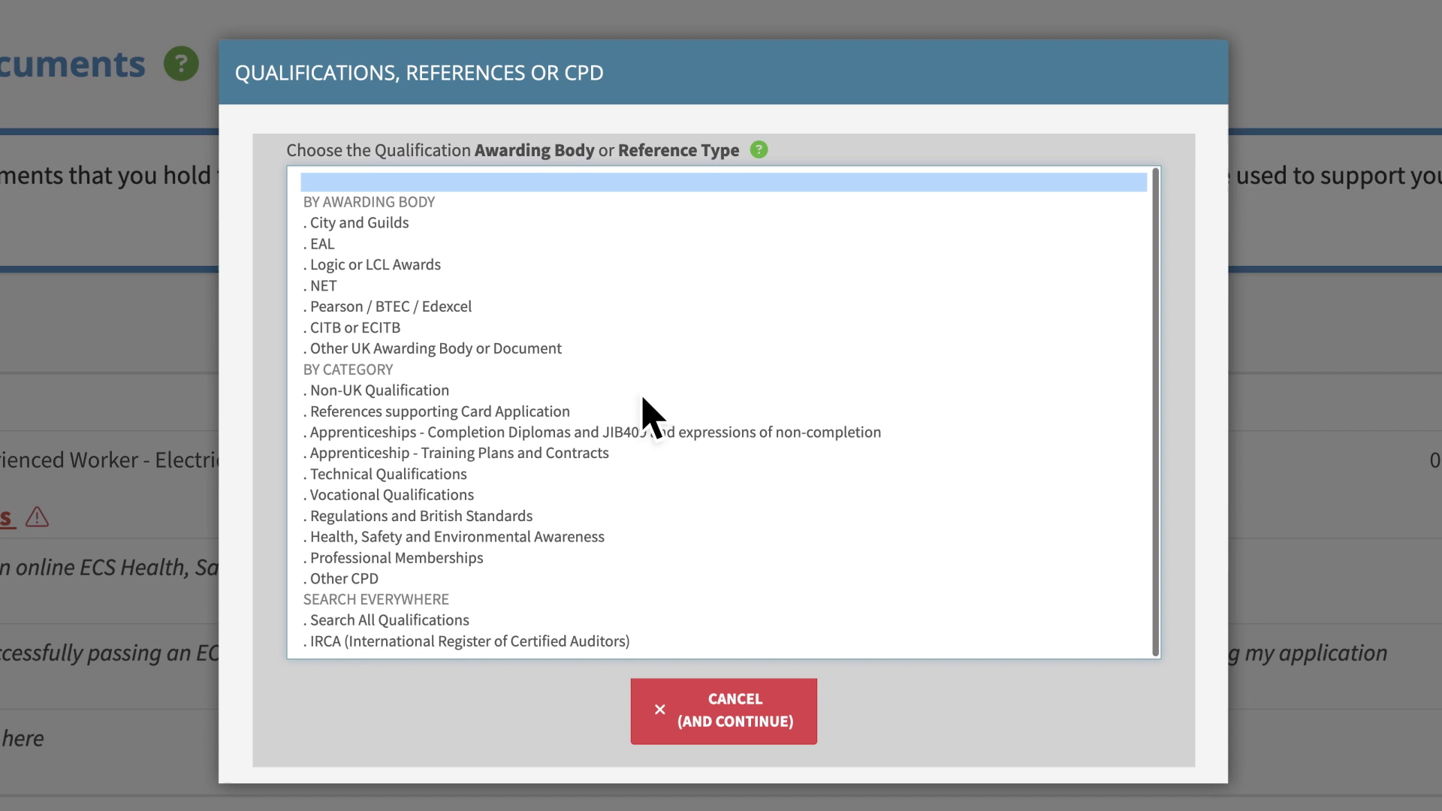
left_click(348, 286)
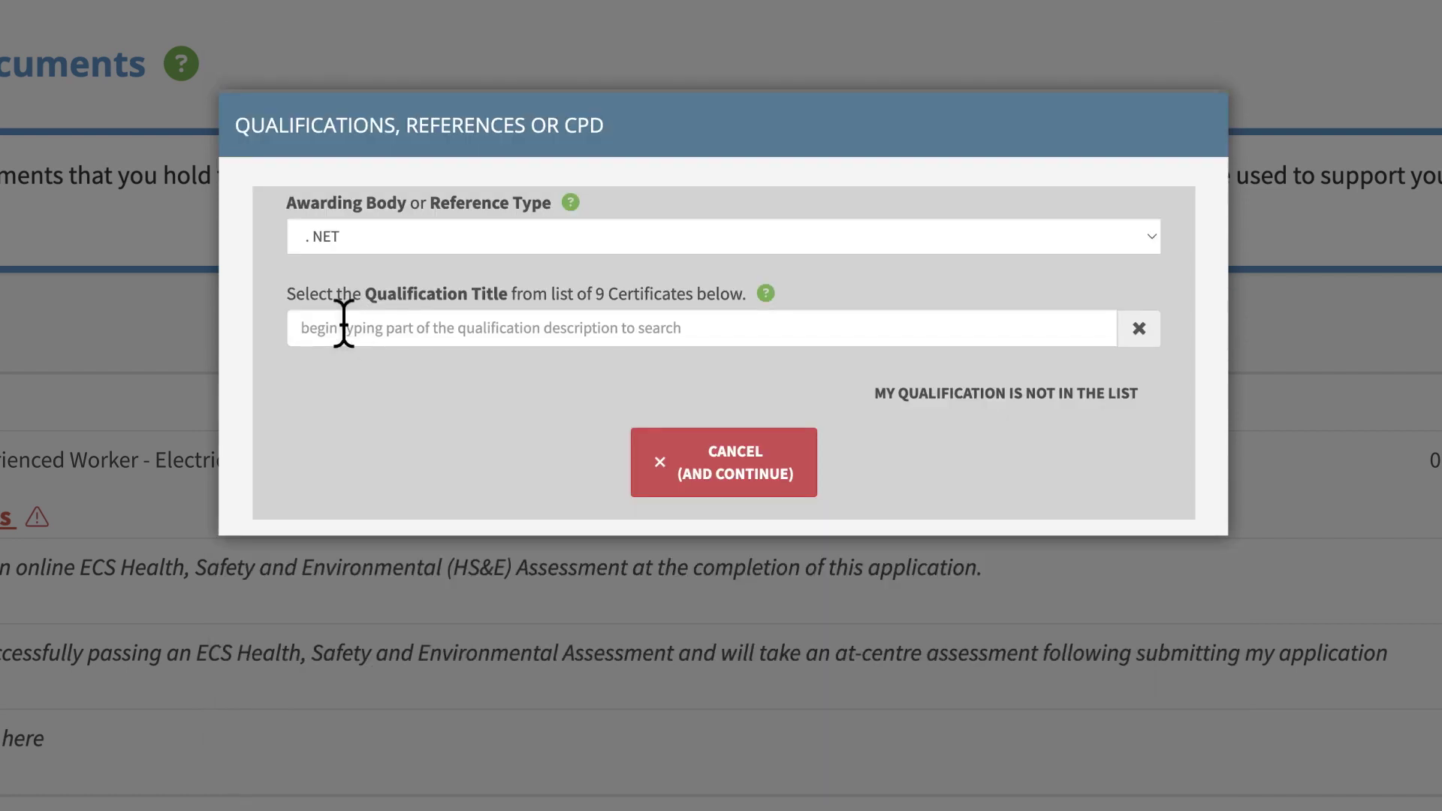
left_click(343, 328)
type("AM")
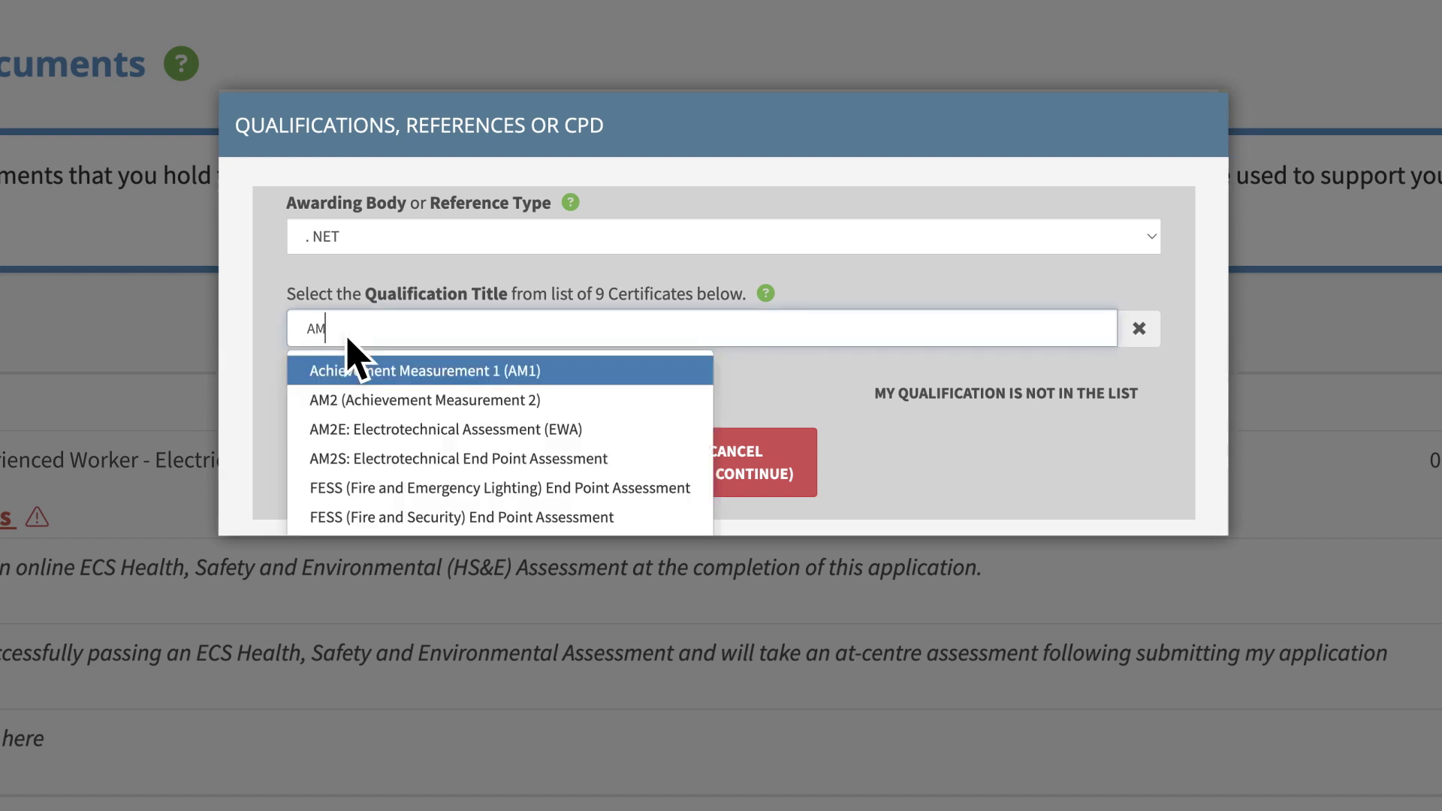
left_click(345, 431)
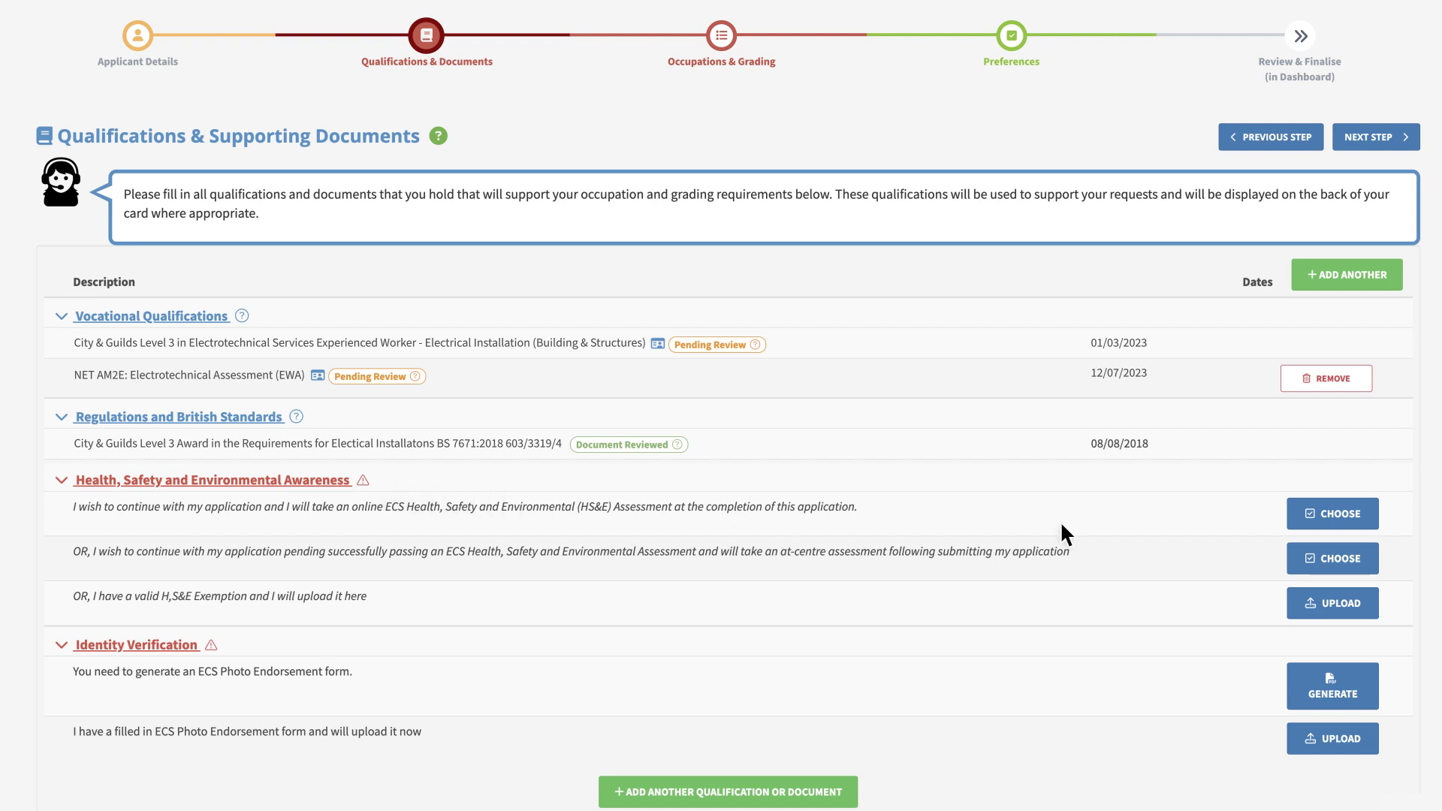
Choose to take the online Health, Safety and Environmental assessment after applying
left_click(1337, 518)
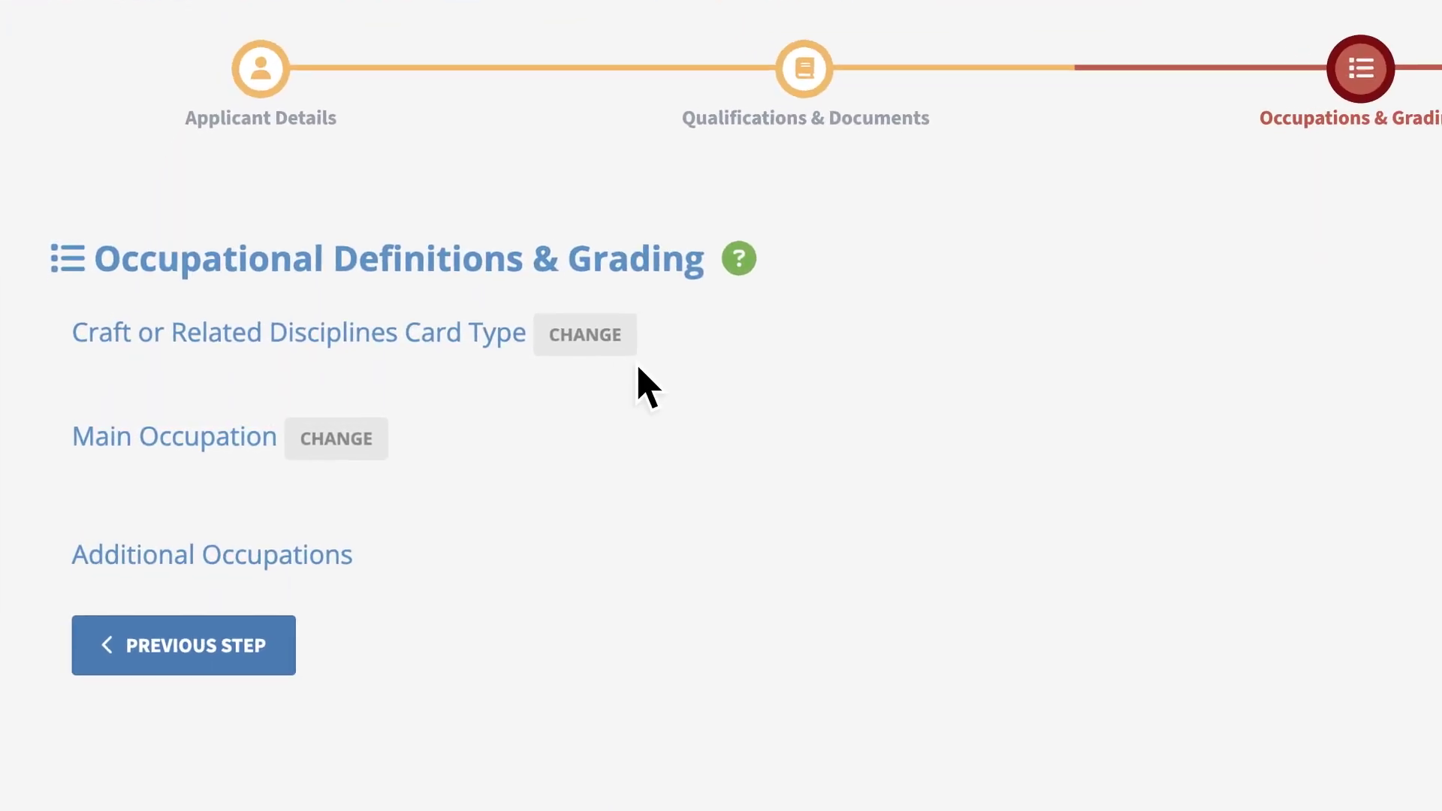
Change the card type to Core - Electrical and confirm it
left_click(608, 338)
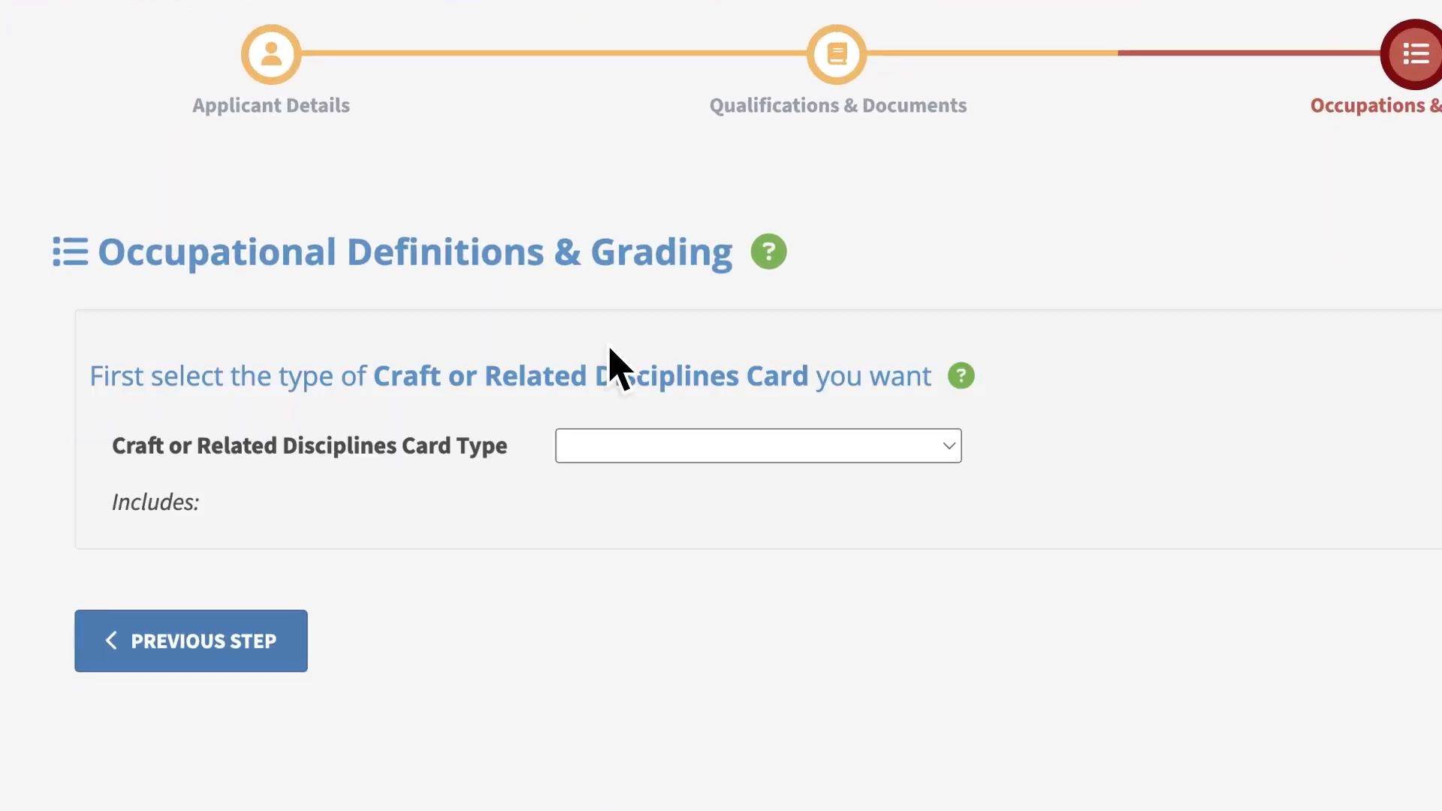
left_click(948, 448)
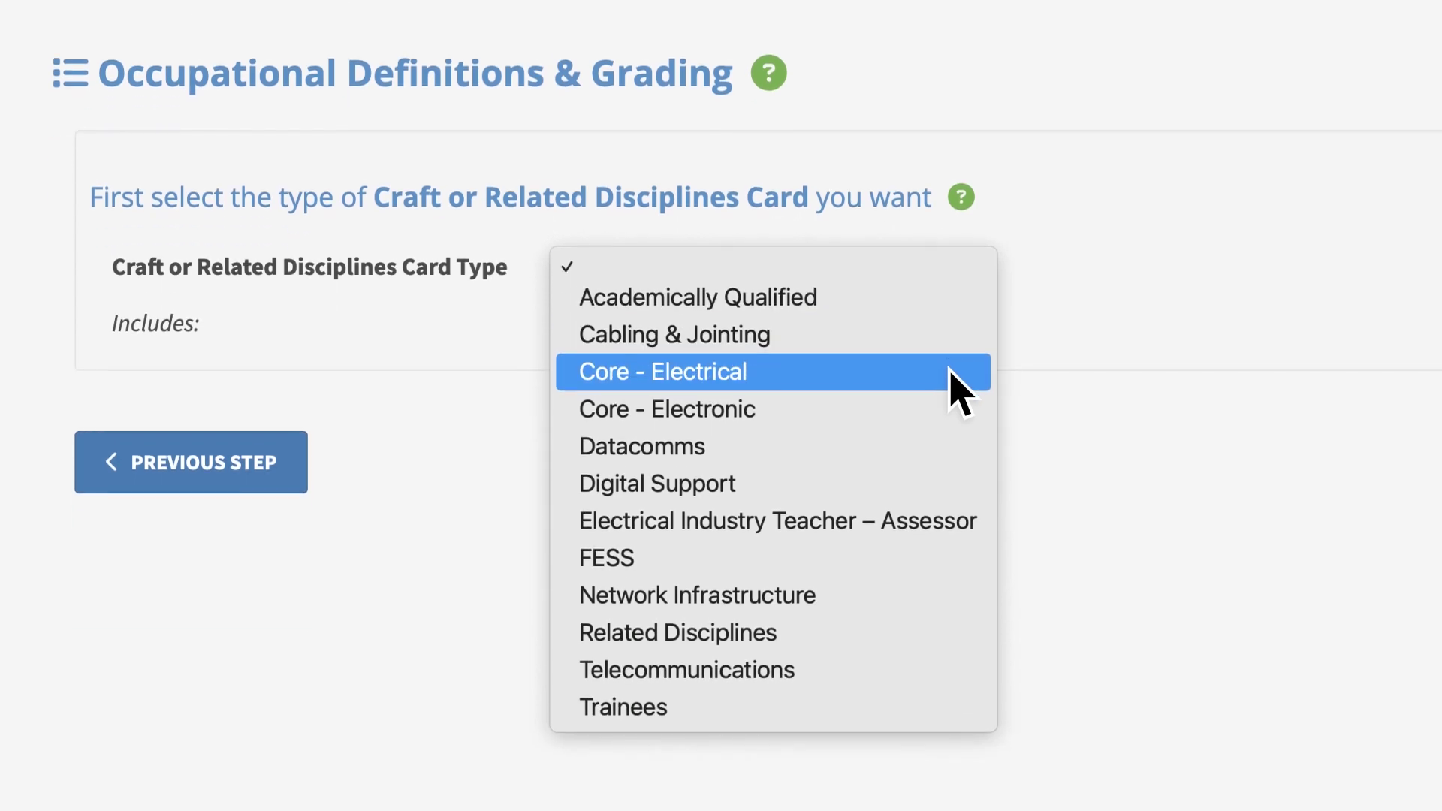
left_click(950, 552)
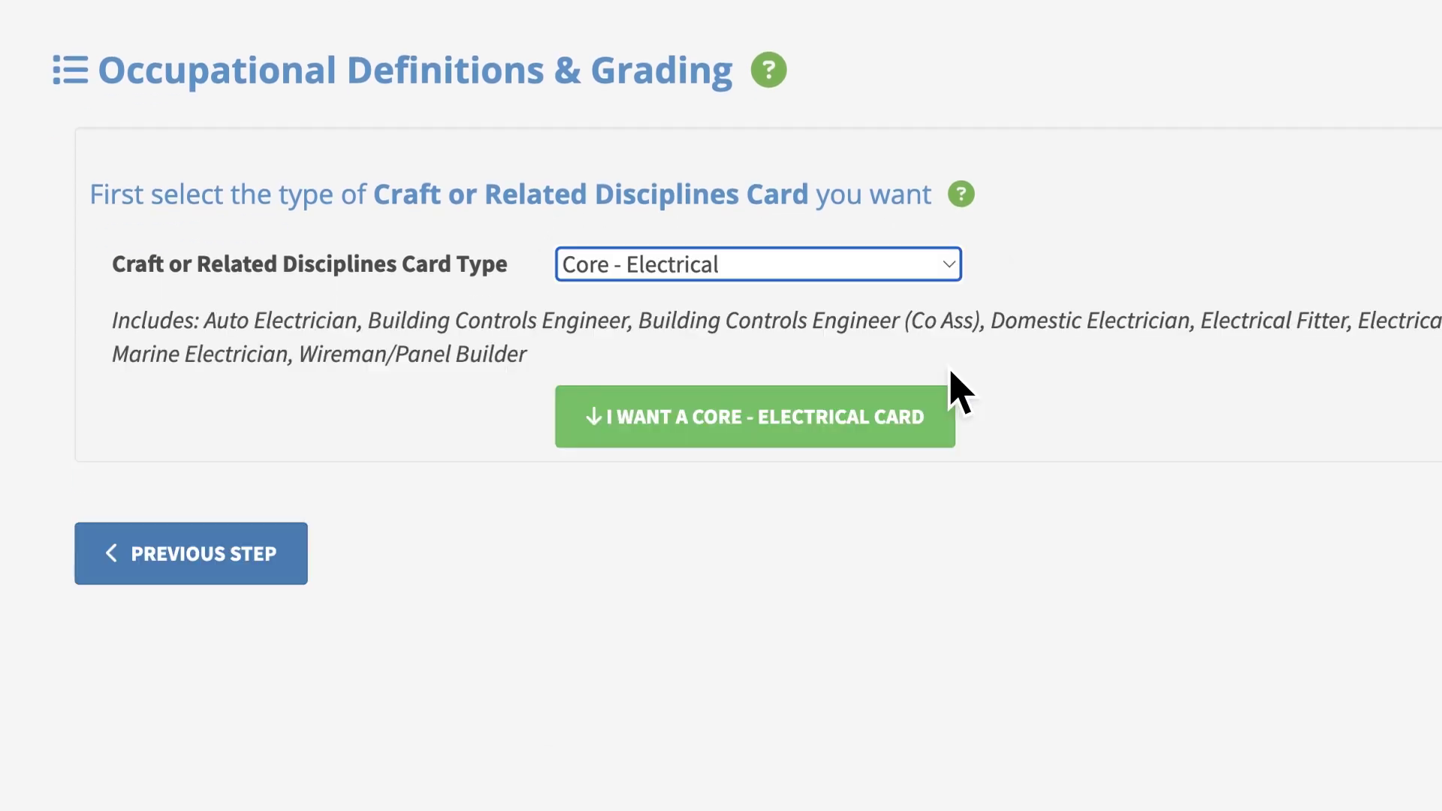
left_click(755, 432)
Set main occupation to Installation Electrician and JIB grade to Electrician, confirming each
left_click(921, 362)
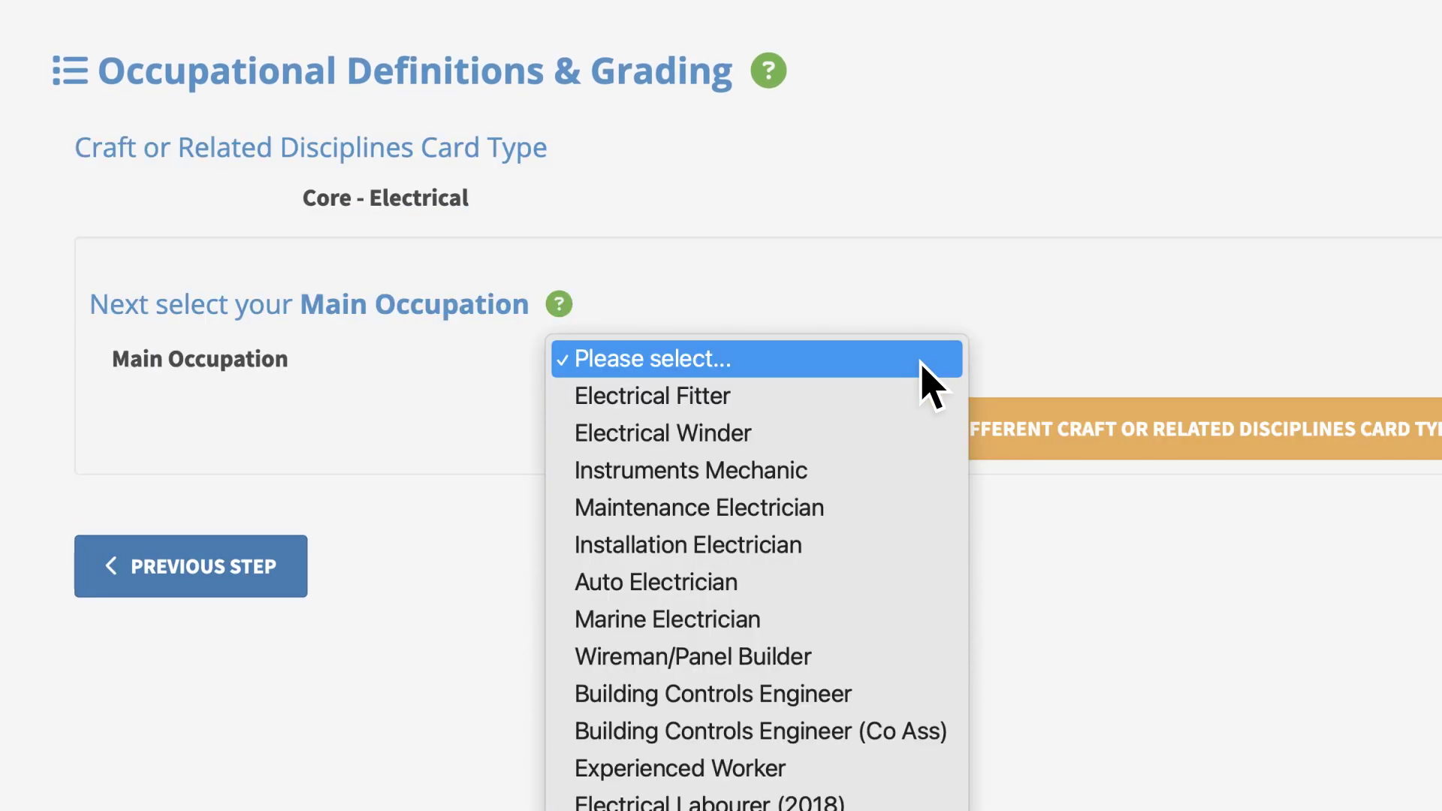
left_click(924, 546)
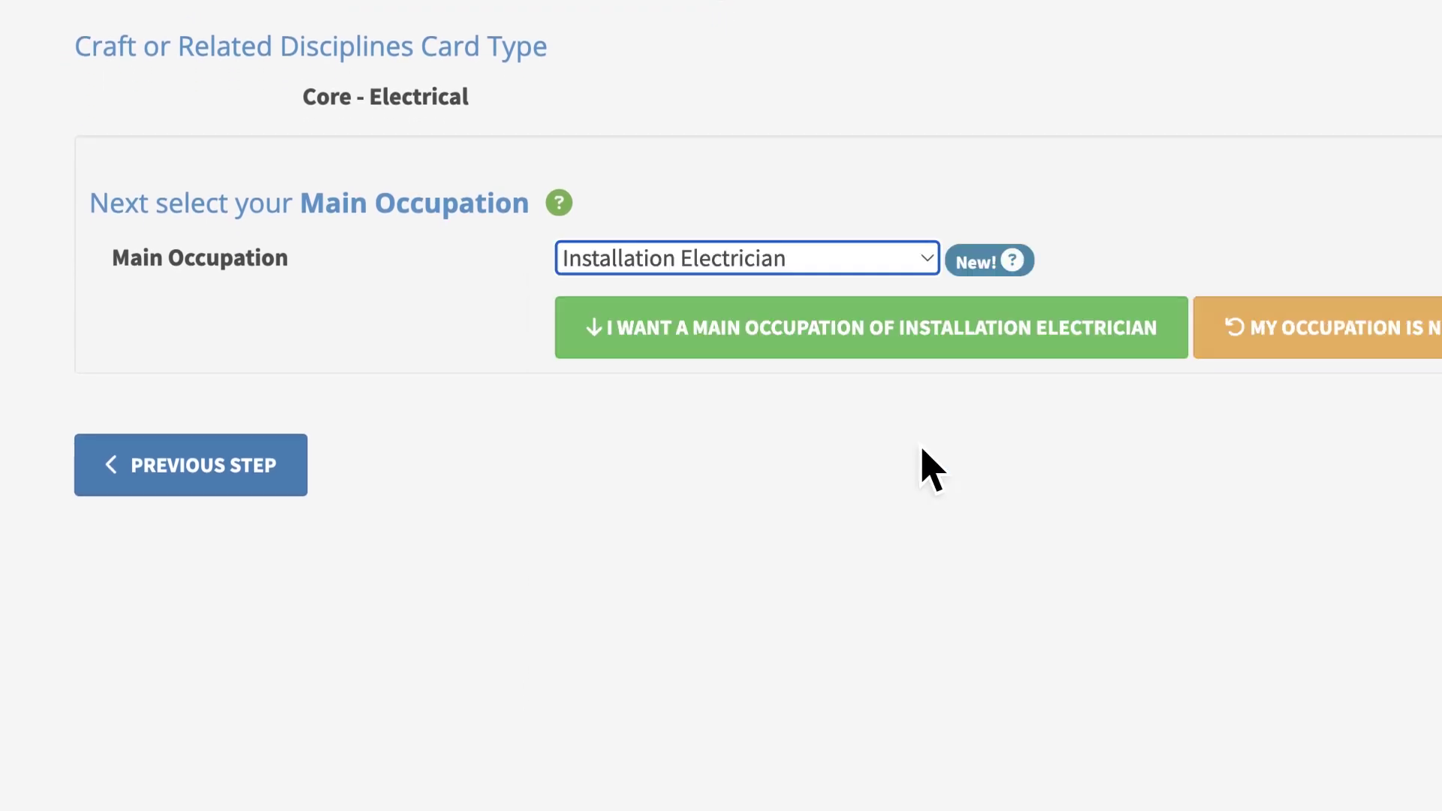
left_click(864, 345)
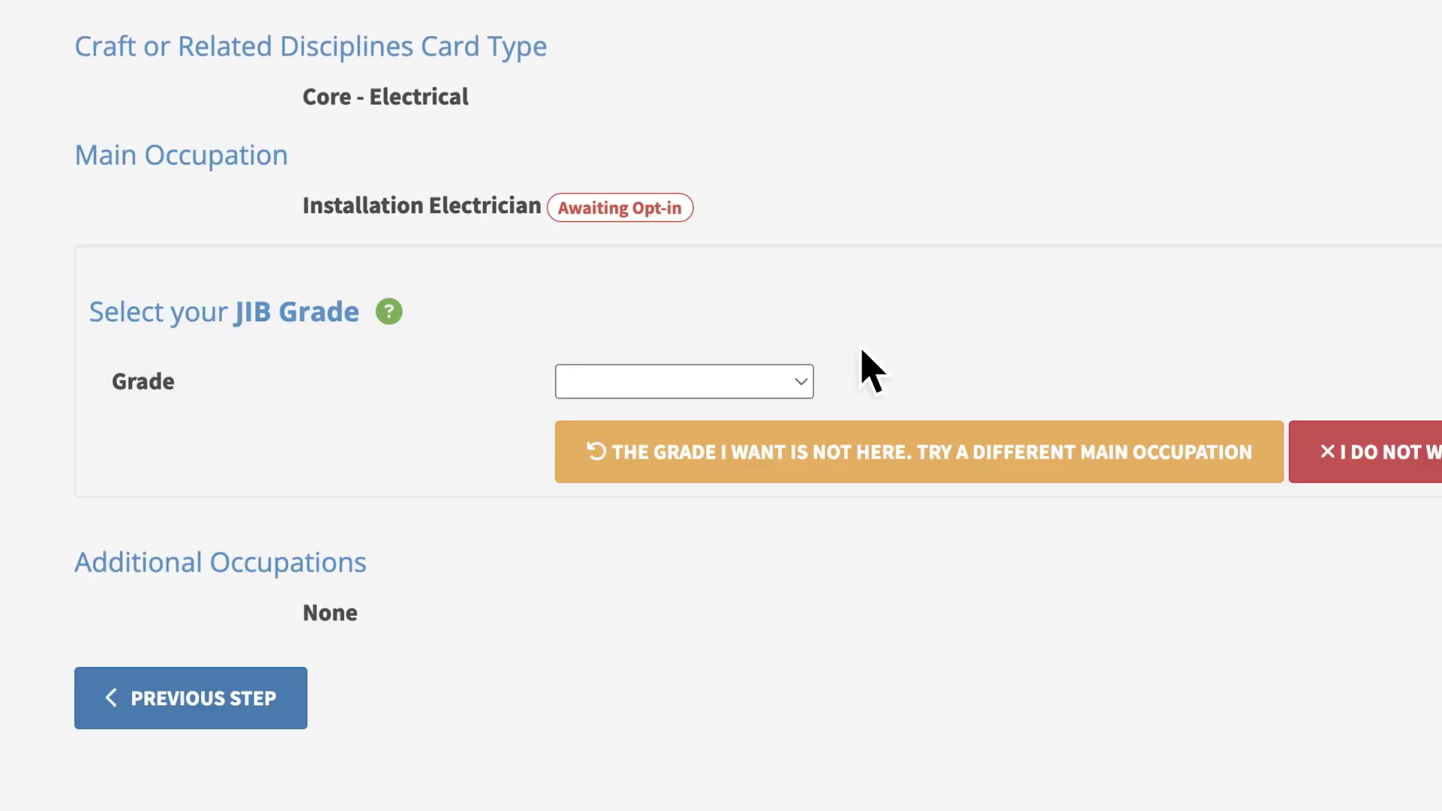
left_click(800, 384)
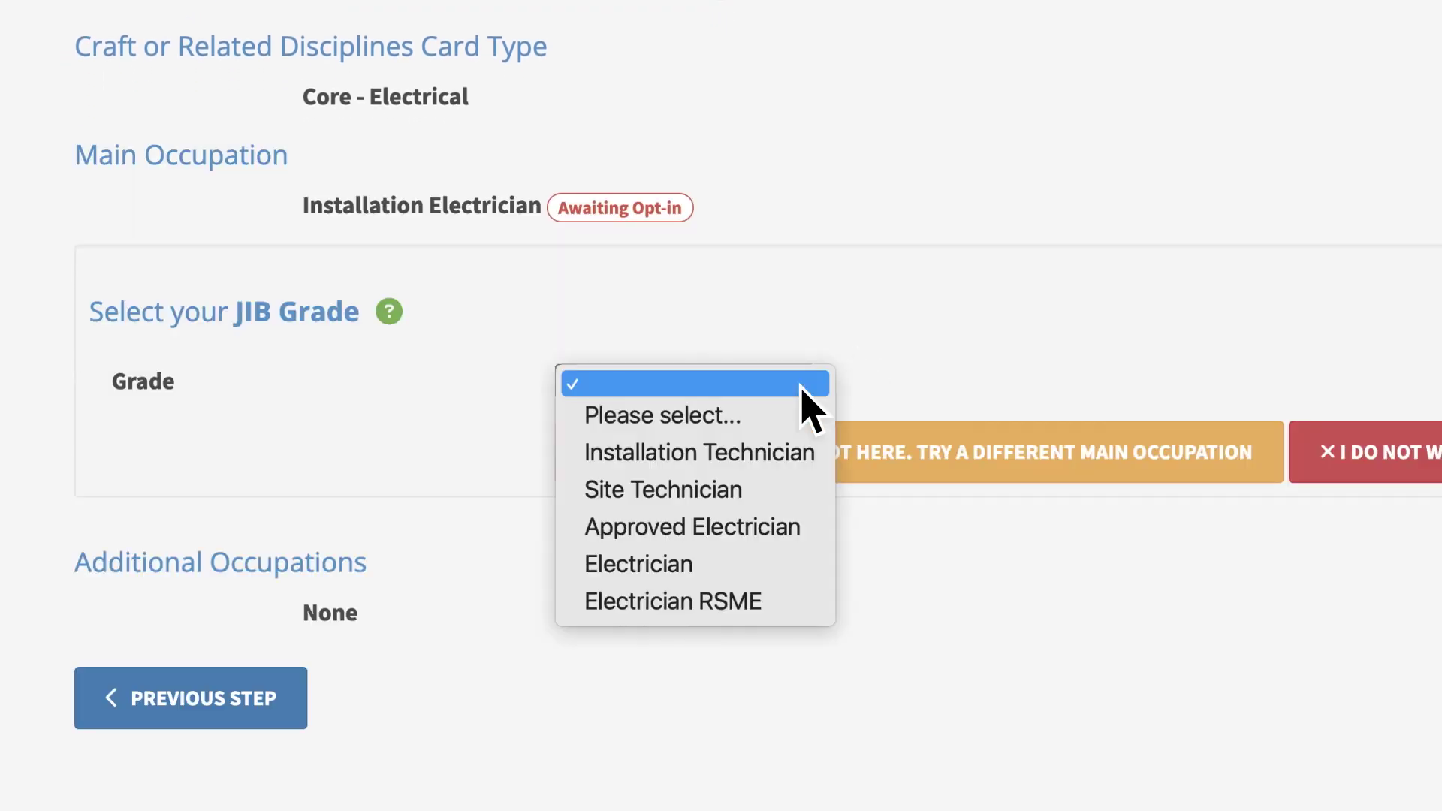
left_click(803, 567)
left_click(773, 483)
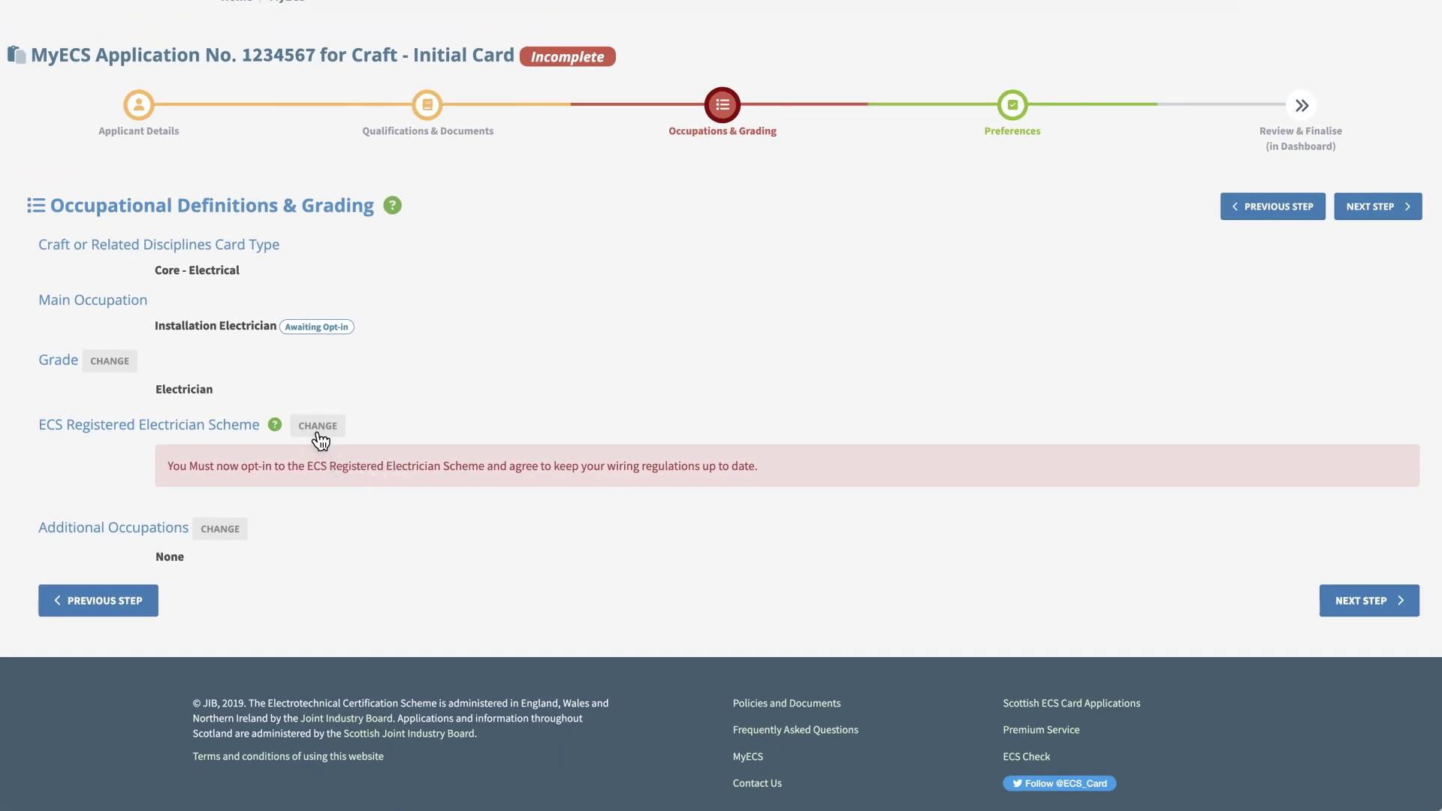
Opt in to the ECS Registered Electrician Scheme and agree to its Code of Professional Practice
left_click(317, 427)
scroll(321, 426, "down", 4)
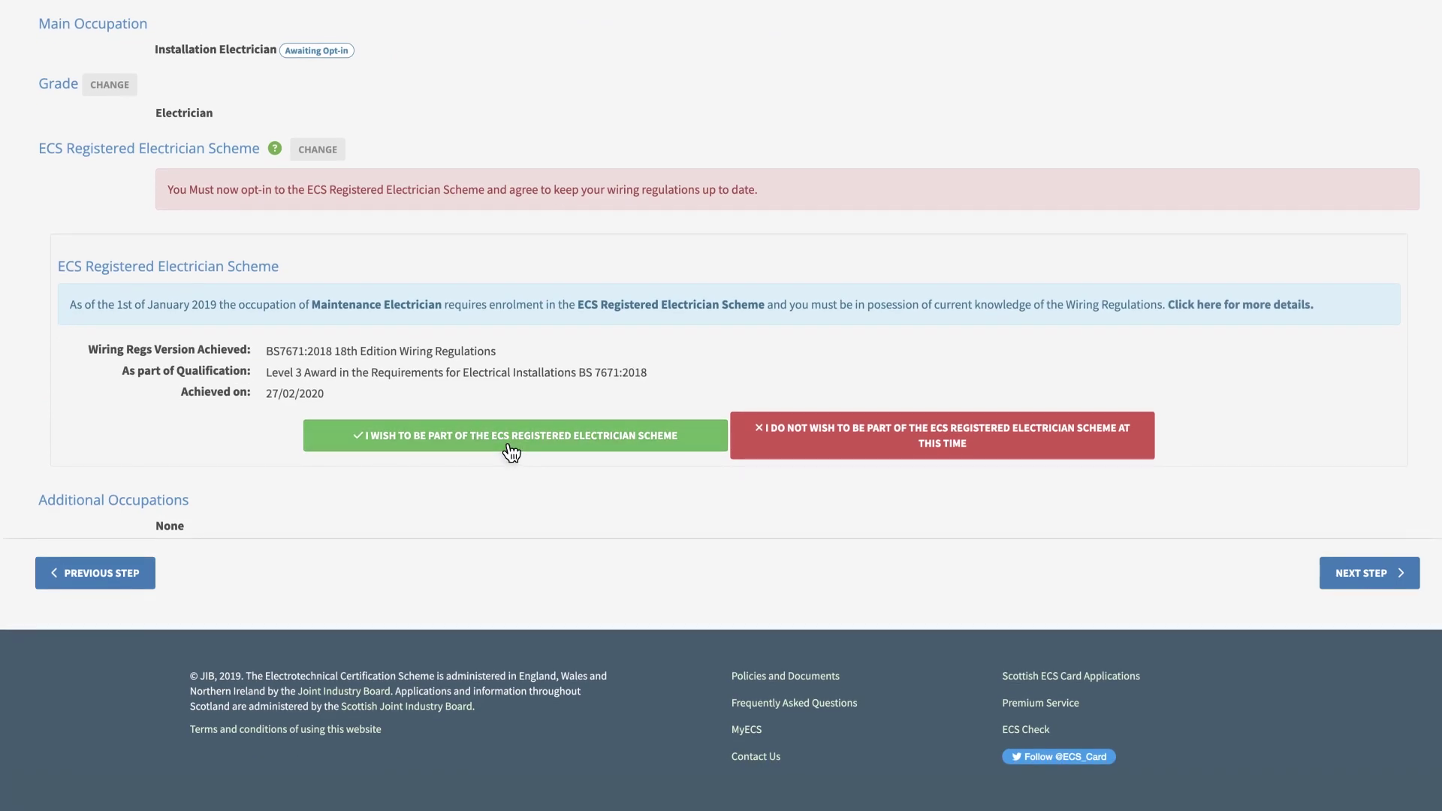
left_click(508, 451)
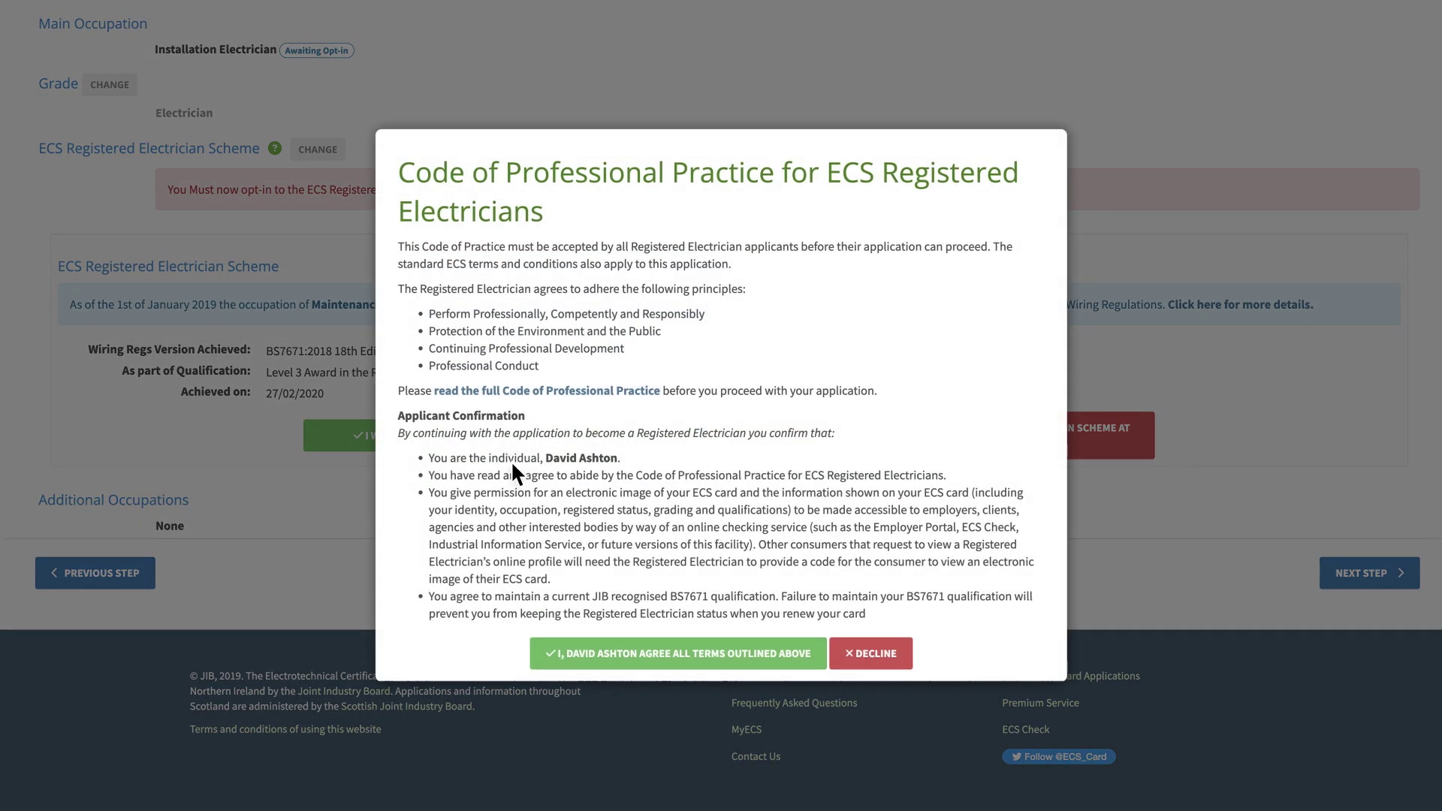
left_click(676, 661)
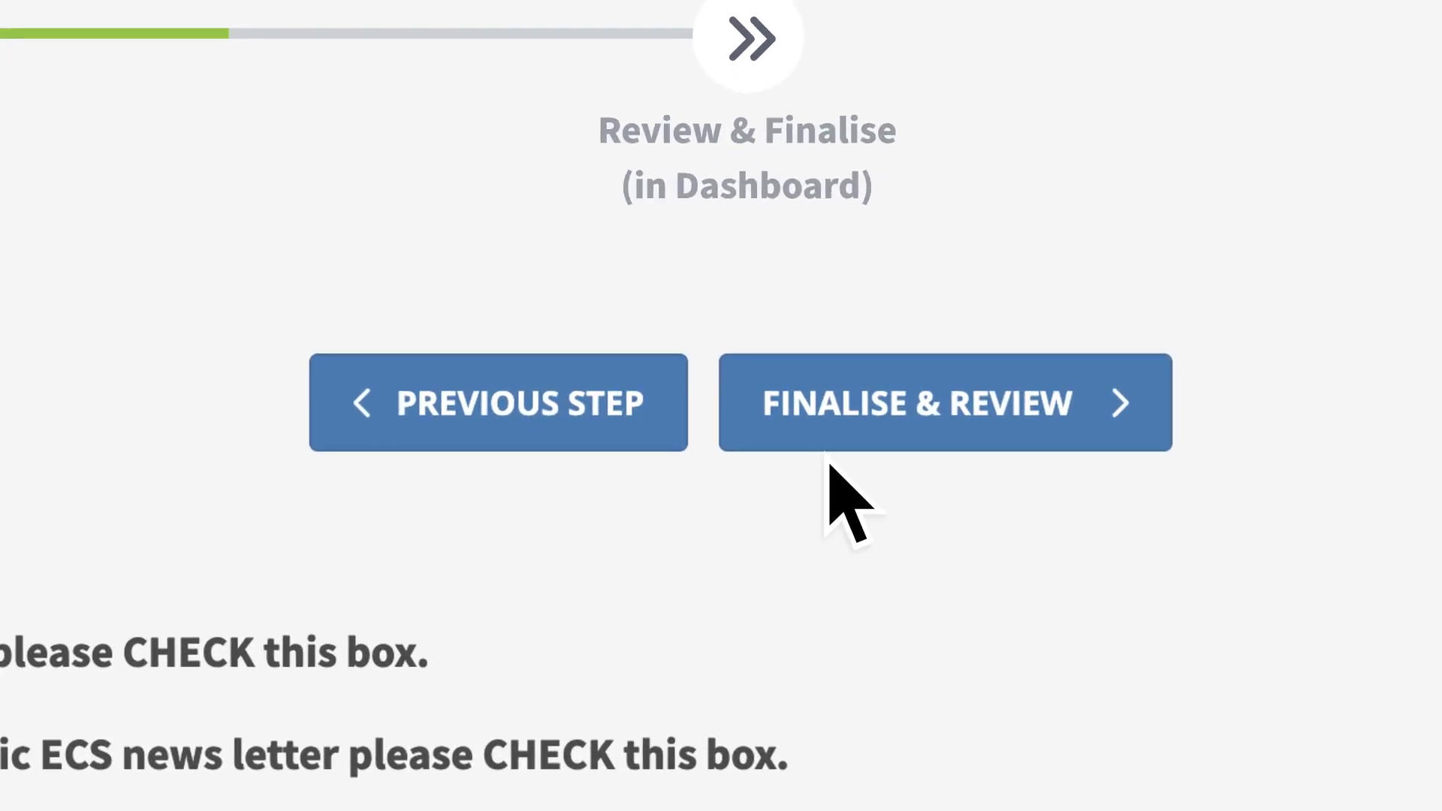
Open Finalise & Review and scroll through the Ready to Finalise application summary
left_click(922, 435)
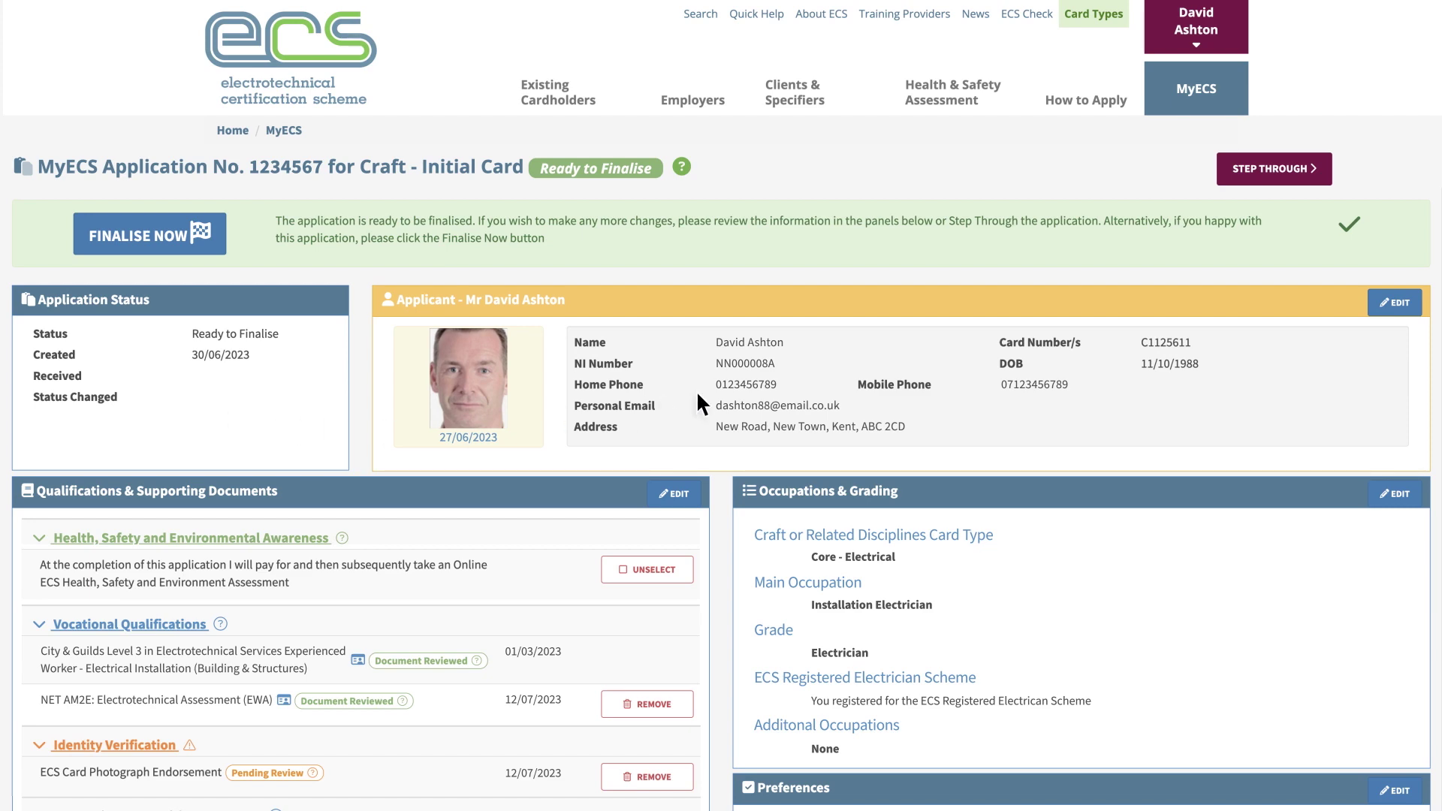
scroll(680, 552, "down", 6)
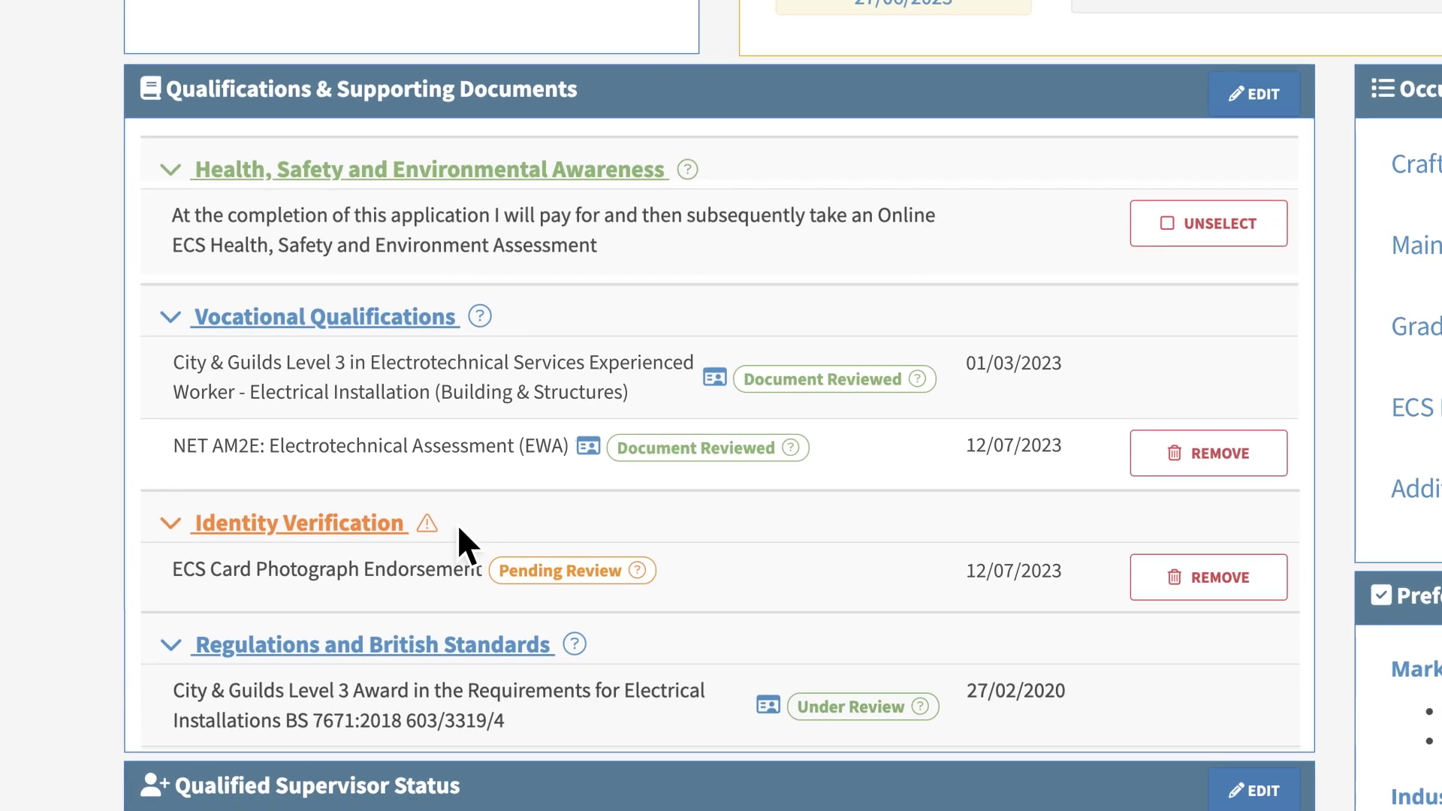
scroll(458, 528, "up", 10)
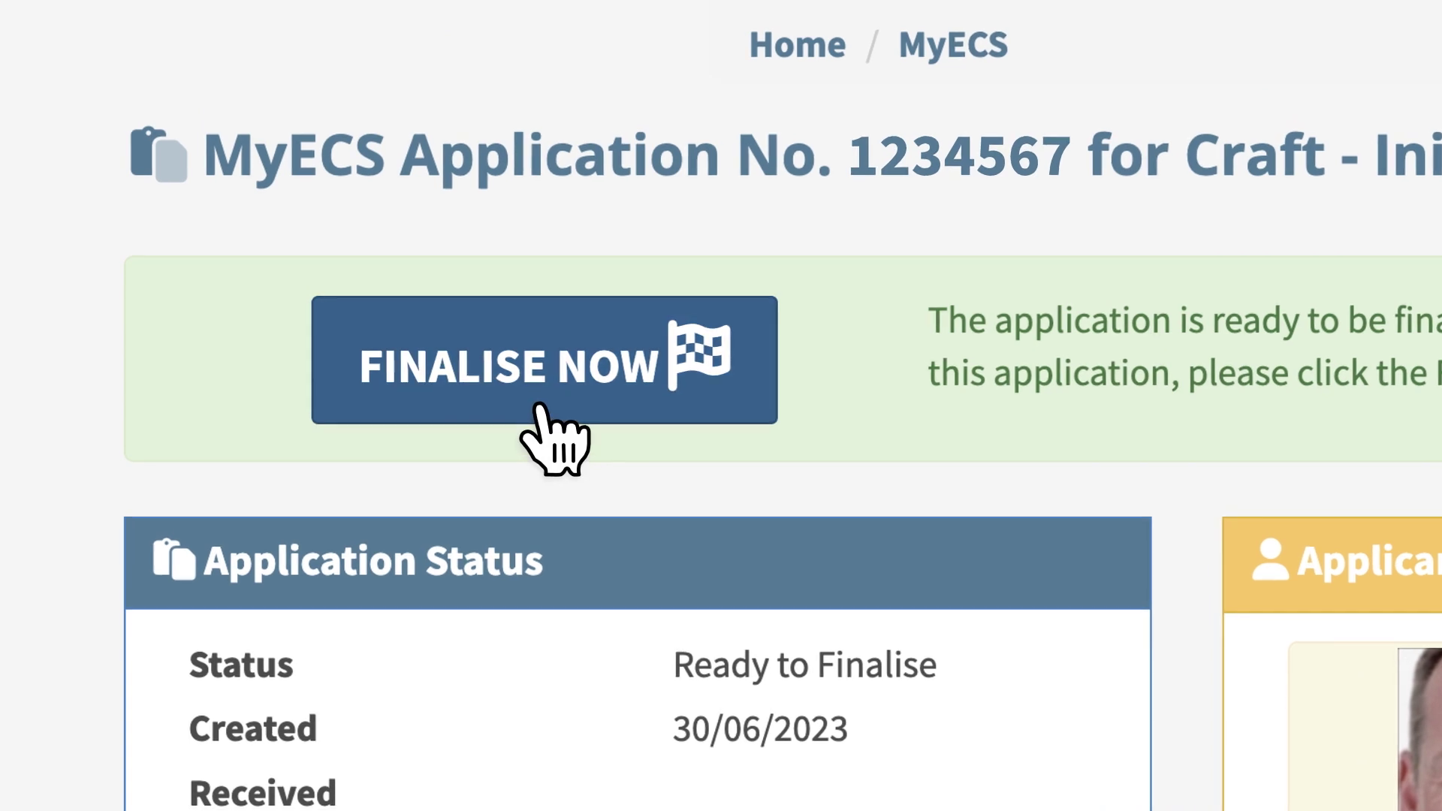
Finalise the application and tick agreement to the terms and no-refund policy
left_click(539, 405)
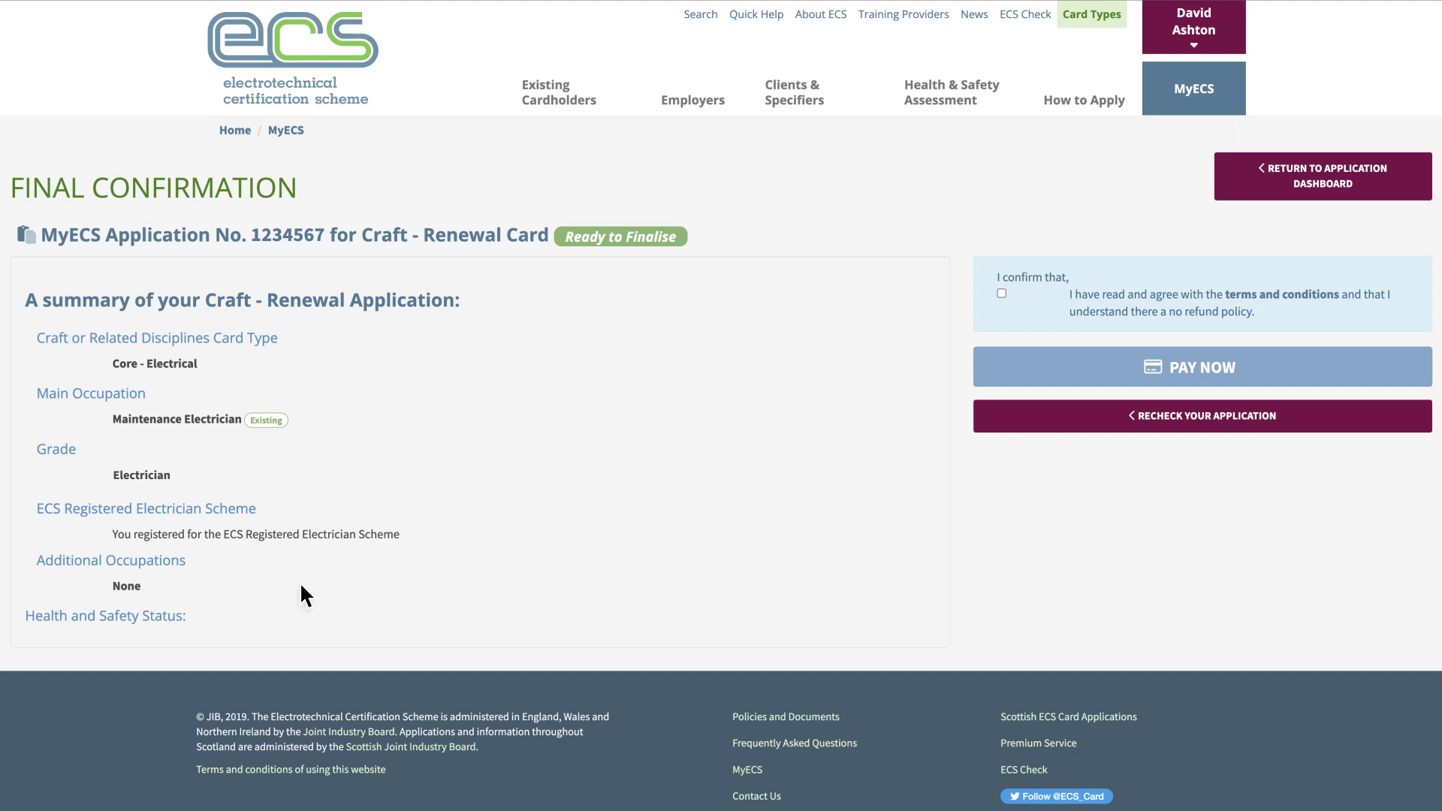
left_click(1002, 293)
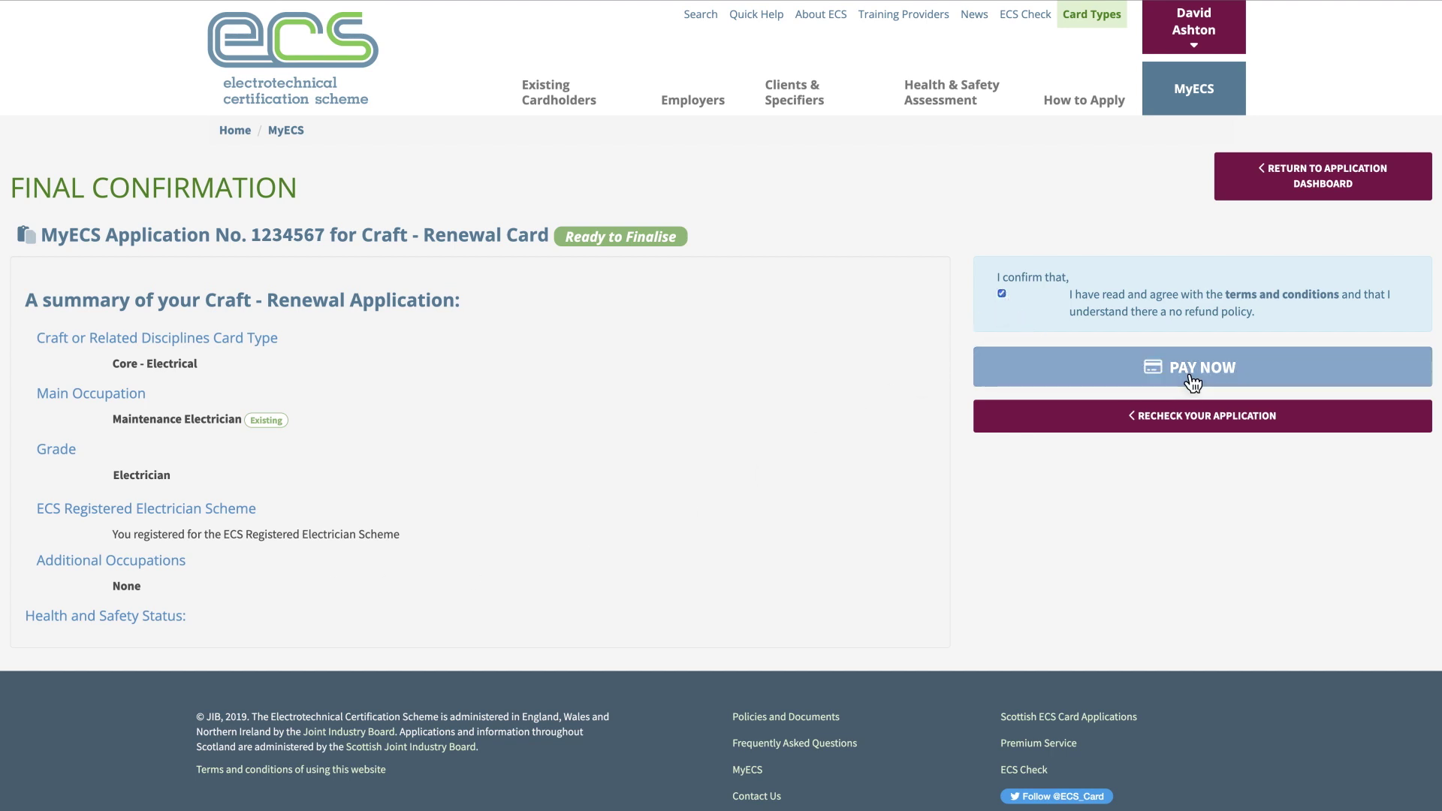